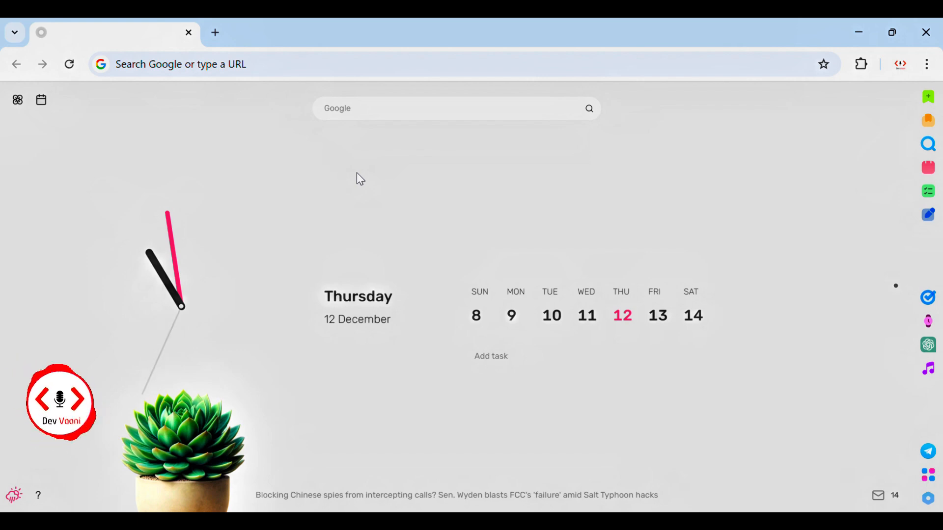
Step: Search Google for xampp and open the Apache Friends XAMPP website from the results
{"action": "left_click", "coordinate": [330, 68]}
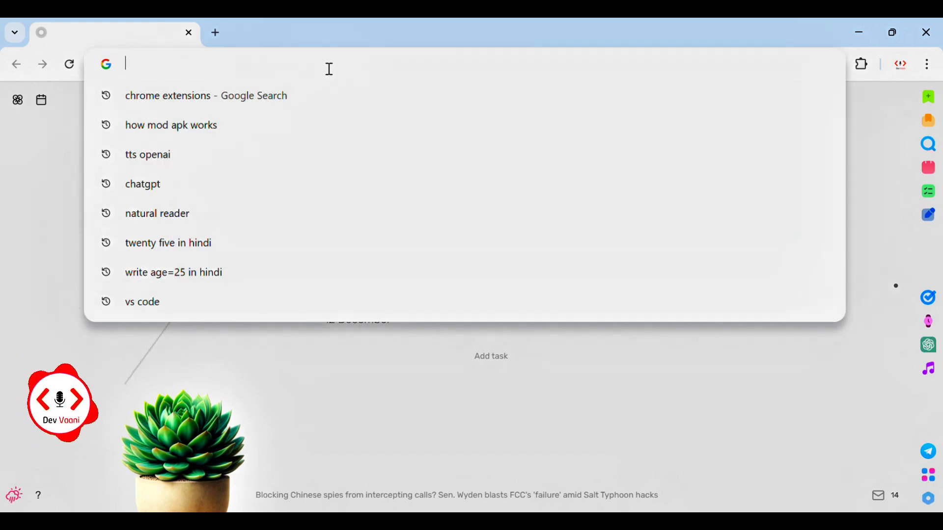
{"action": "type", "text": "xam"}
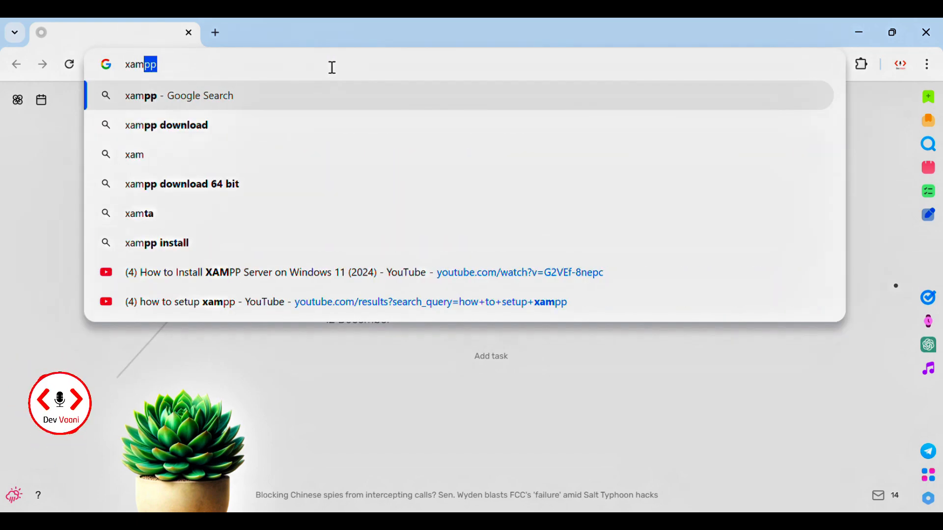
{"action": "type", "text": "pp"}
{"action": "key", "text": "Return"}
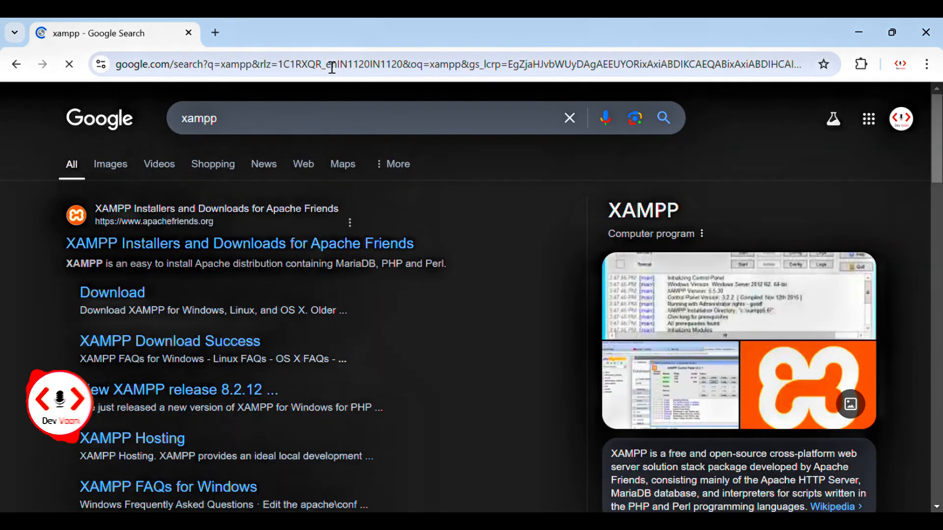
{"action": "scroll", "coordinate": [478, 304], "scroll_direction": "down", "scroll_amount": 2}
{"action": "scroll", "coordinate": [478, 305], "scroll_direction": "up", "scroll_amount": 1}
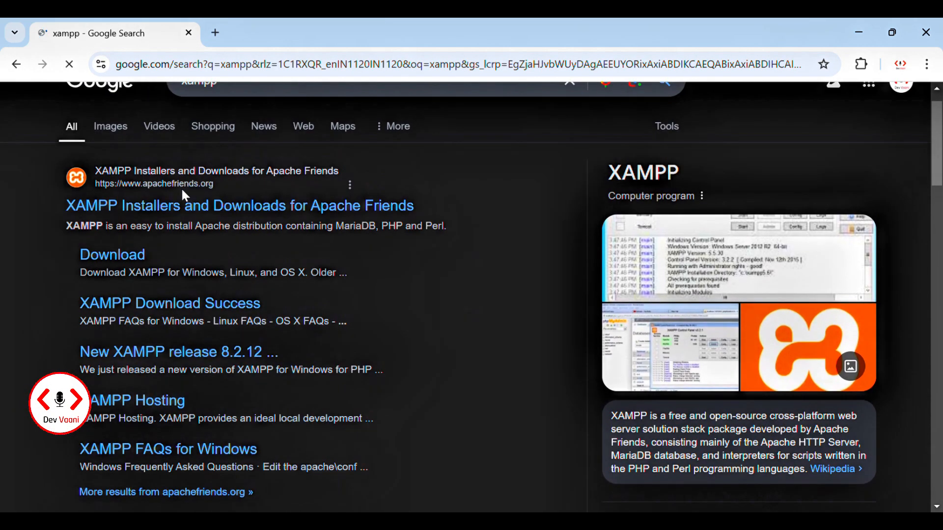
{"action": "left_click", "coordinate": [83, 207]}
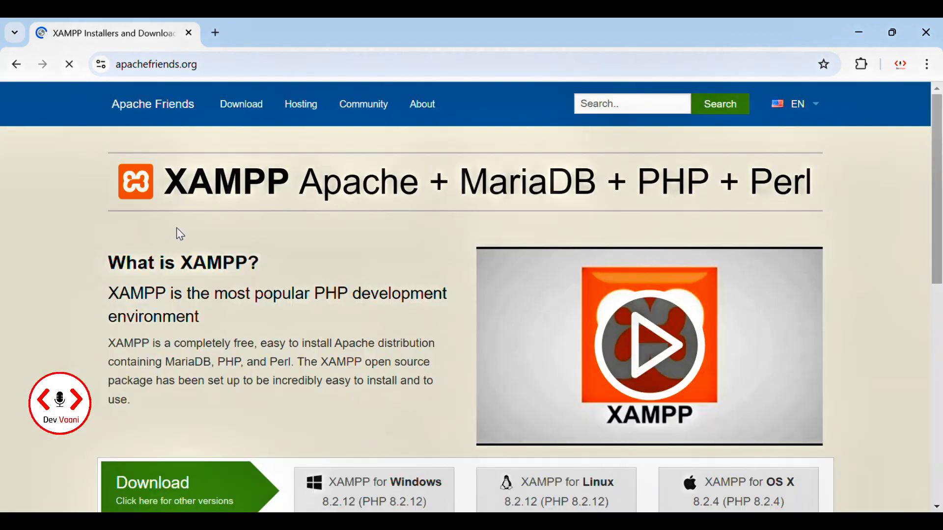
Step: Download the XAMPP for Windows 8.2.12 (PHP 8.2.12) installer and view its SourceForge download page
{"action": "scroll", "coordinate": [269, 290], "scroll_direction": "down", "scroll_amount": 8}
{"action": "scroll", "coordinate": [270, 290], "scroll_direction": "up", "scroll_amount": 8}
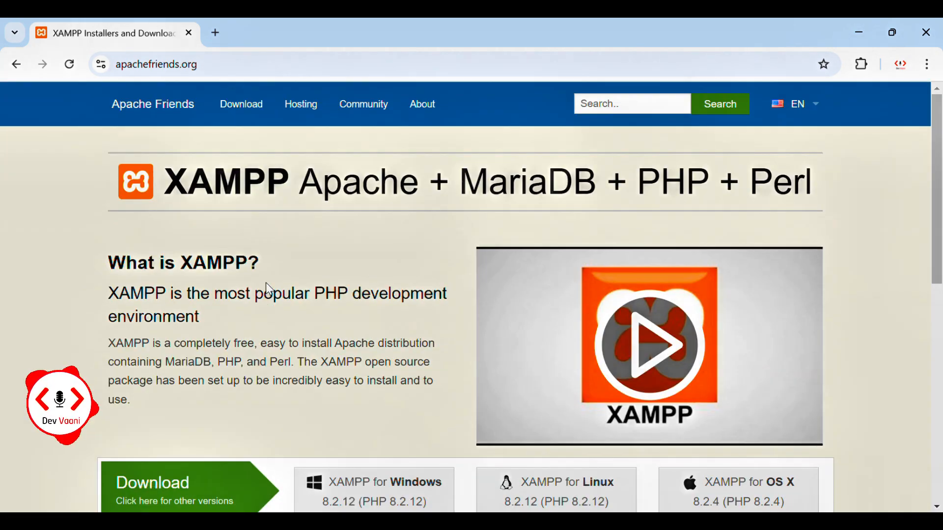
{"action": "scroll", "coordinate": [269, 290], "scroll_direction": "down", "scroll_amount": 10}
{"action": "scroll", "coordinate": [269, 290], "scroll_direction": "up", "scroll_amount": 10}
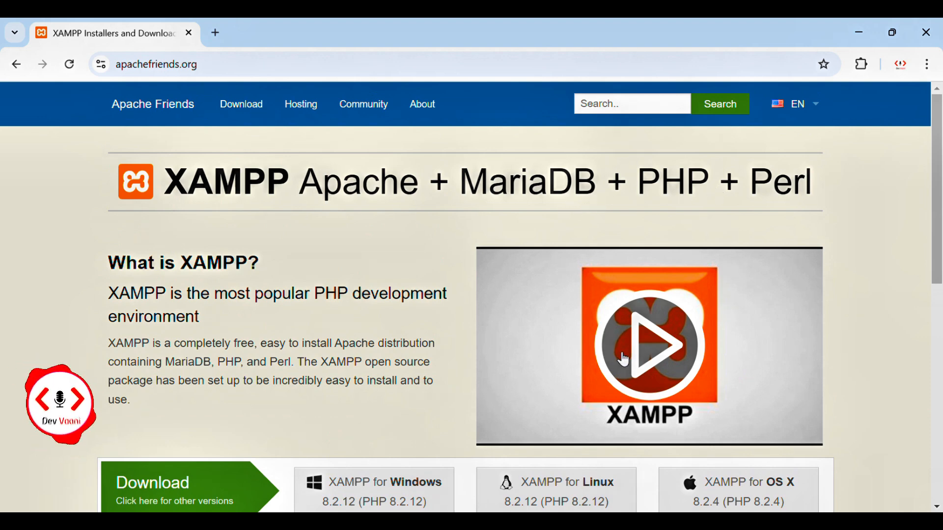
{"action": "scroll", "coordinate": [370, 319], "scroll_direction": "down", "scroll_amount": 3}
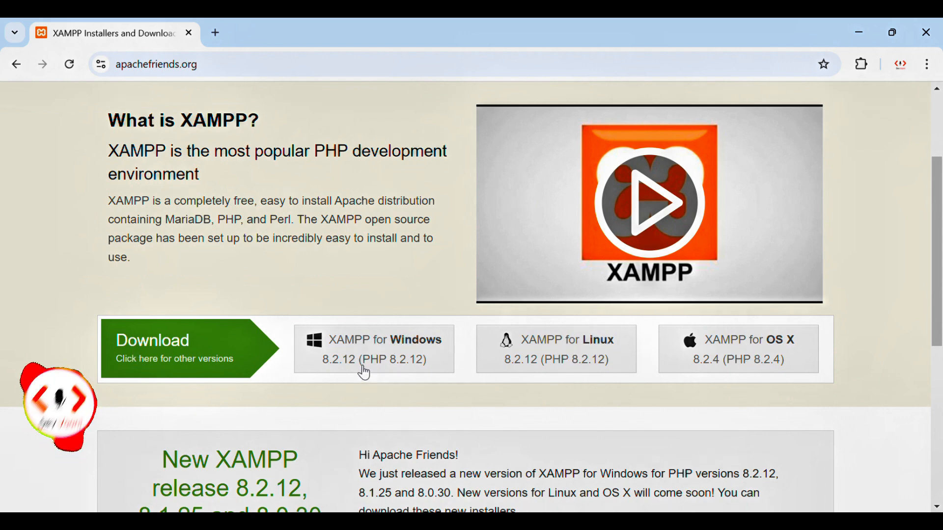
{"action": "left_click", "coordinate": [392, 362]}
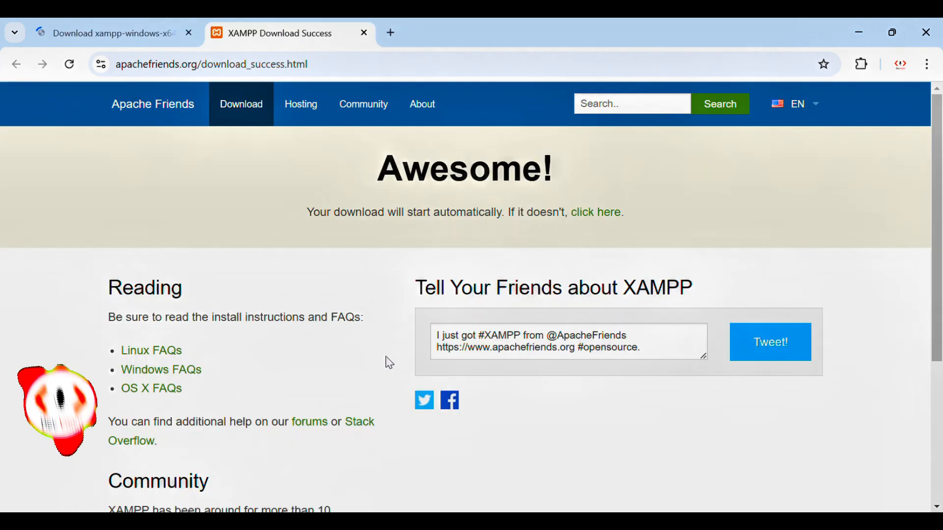
{"action": "left_click", "coordinate": [111, 32]}
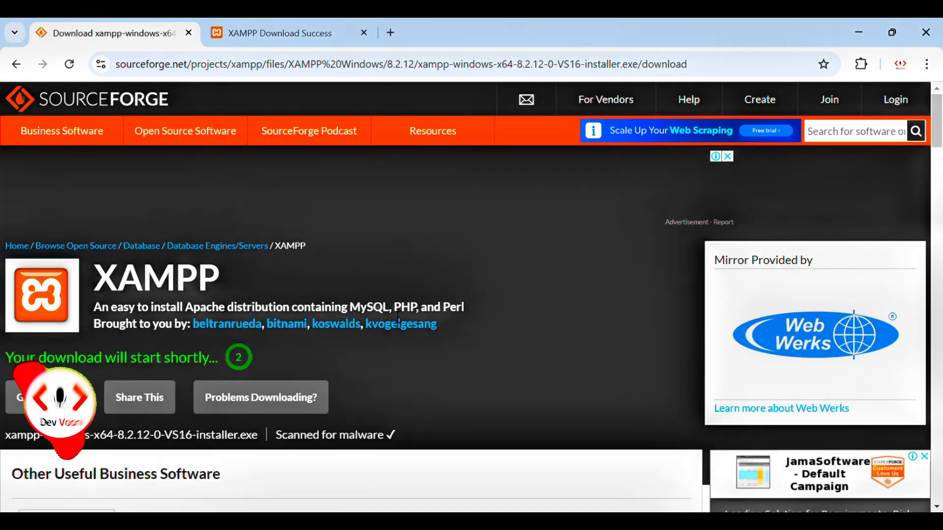
{"action": "scroll", "coordinate": [392, 314], "scroll_direction": "down", "scroll_amount": 1}
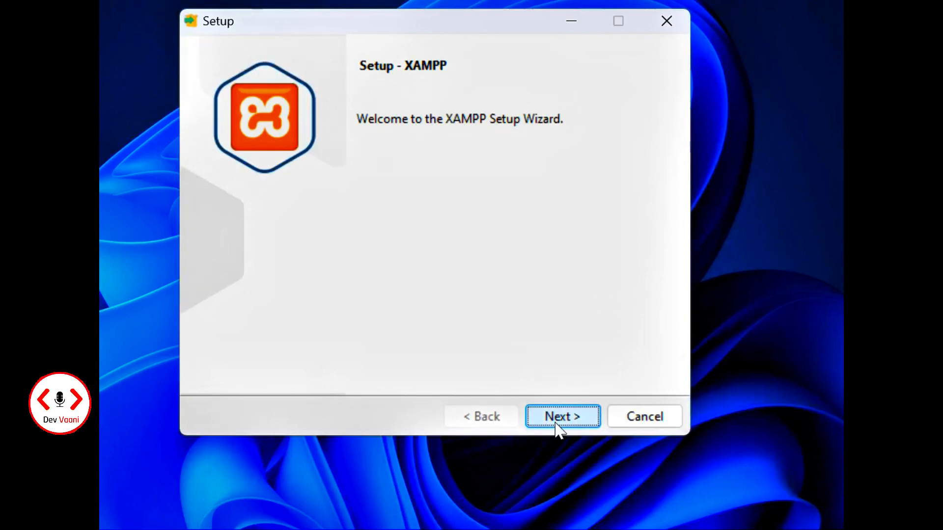
Step: Install XAMPP with all default components into C:\zampp, keeping English as the control panel language
{"action": "left_click", "coordinate": [559, 420]}
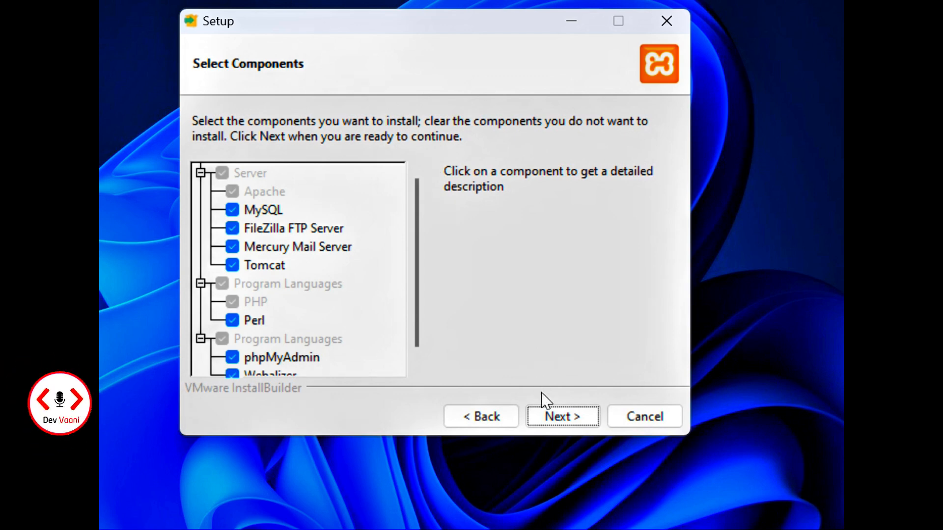
{"action": "left_click", "coordinate": [562, 418]}
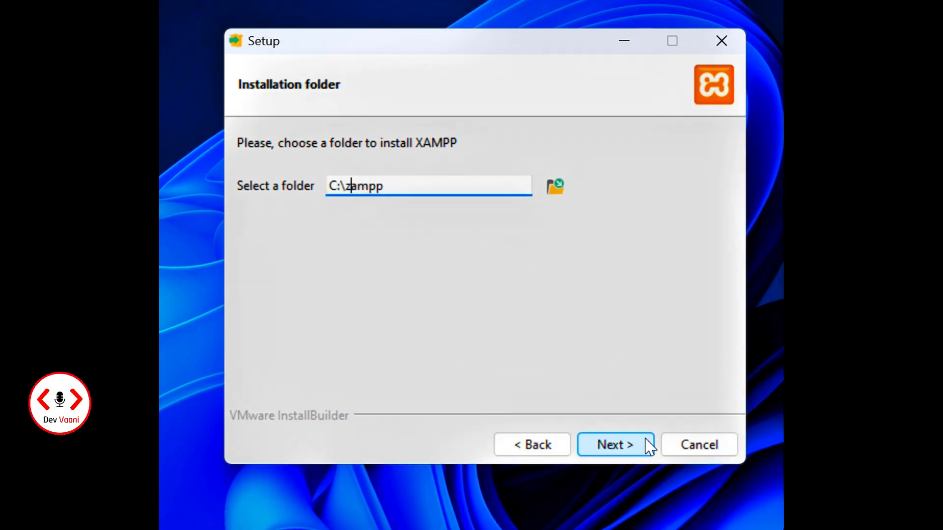
{"action": "left_click", "coordinate": [583, 415]}
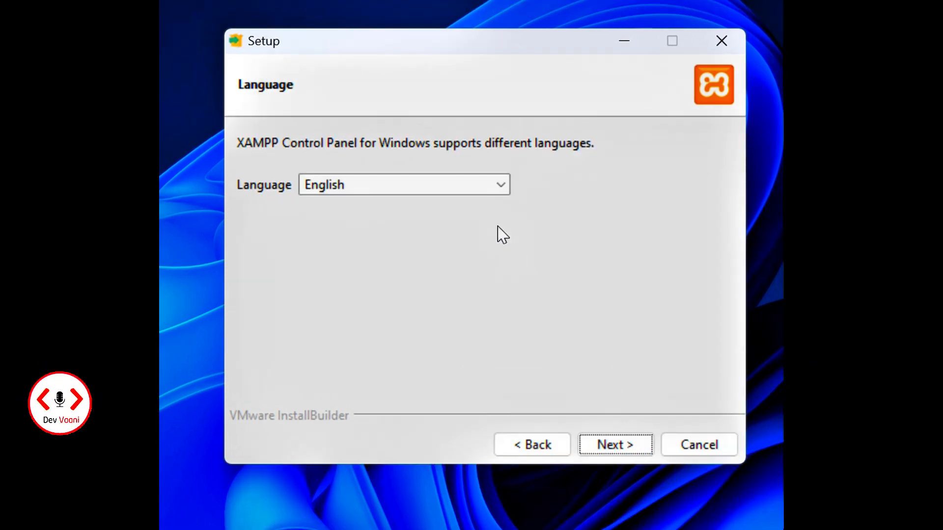
{"action": "left_click", "coordinate": [615, 445]}
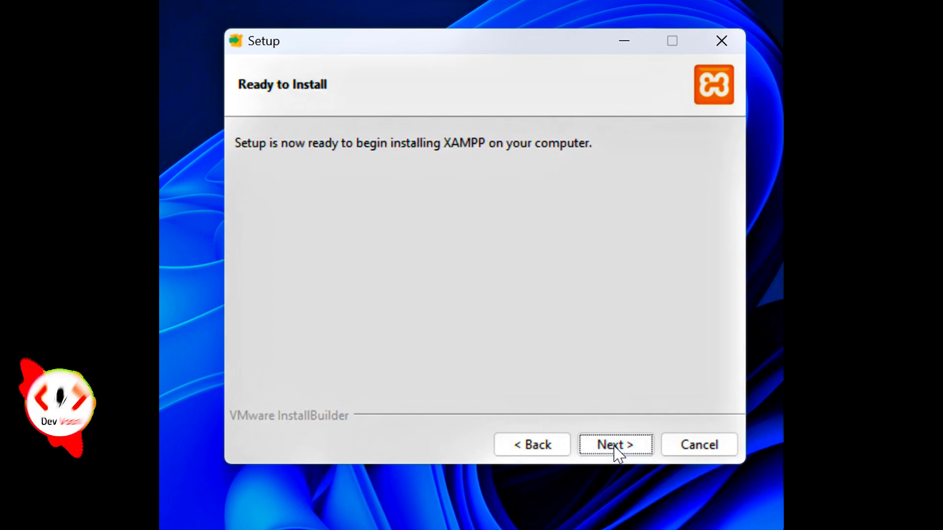
{"action": "left_click", "coordinate": [615, 446]}
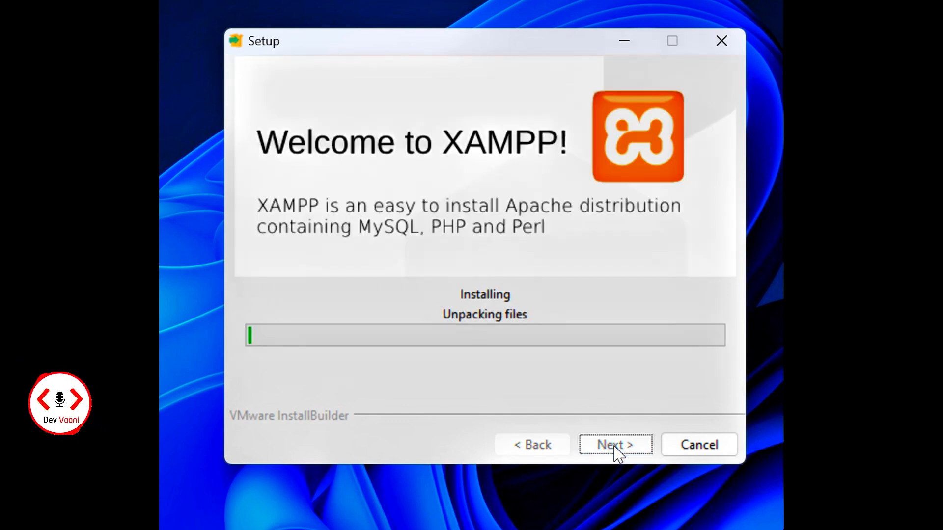
{"action": "left_click_drag", "start_coordinate": [579, 53], "coordinate": [583, 34]}
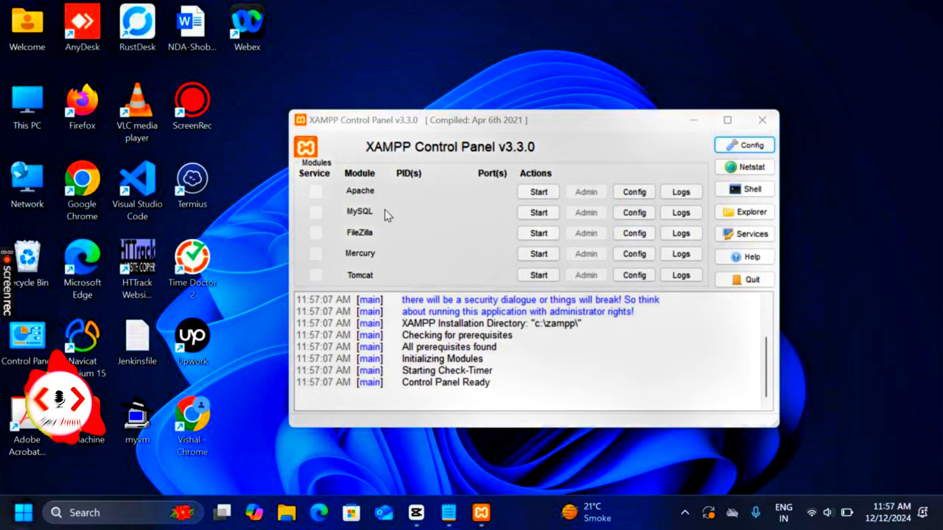
Step: Start the Apache and MySQL modules in the XAMPP Control Panel, approving the administrator permission request
{"action": "left_click", "coordinate": [318, 195]}
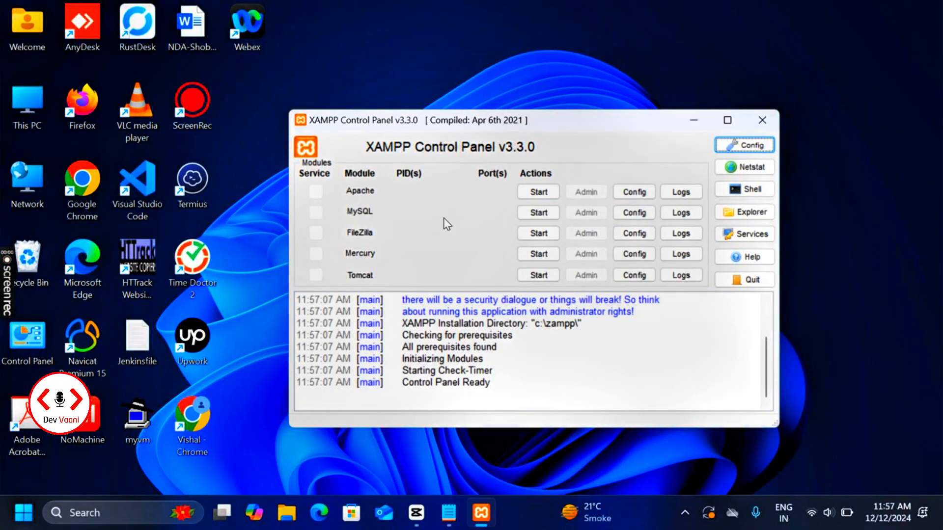
{"action": "left_click", "coordinate": [548, 196]}
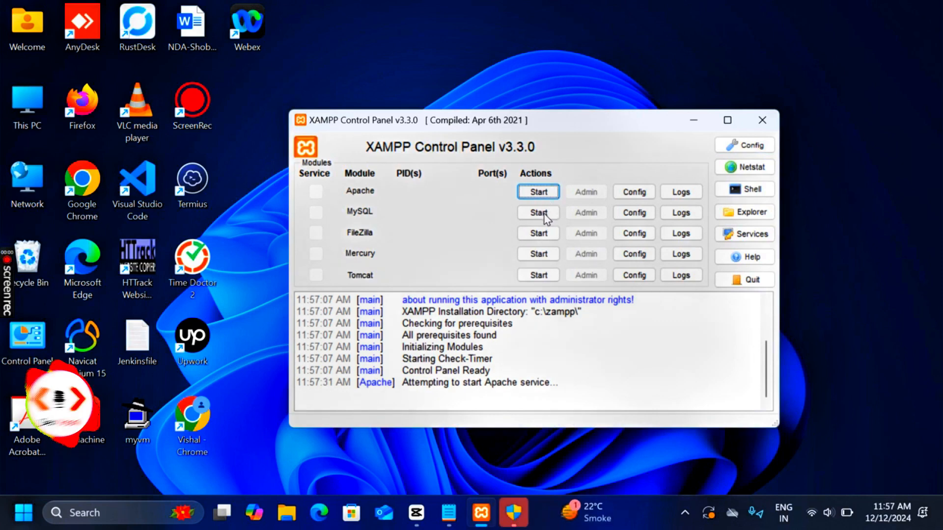
{"action": "left_click", "coordinate": [508, 521]}
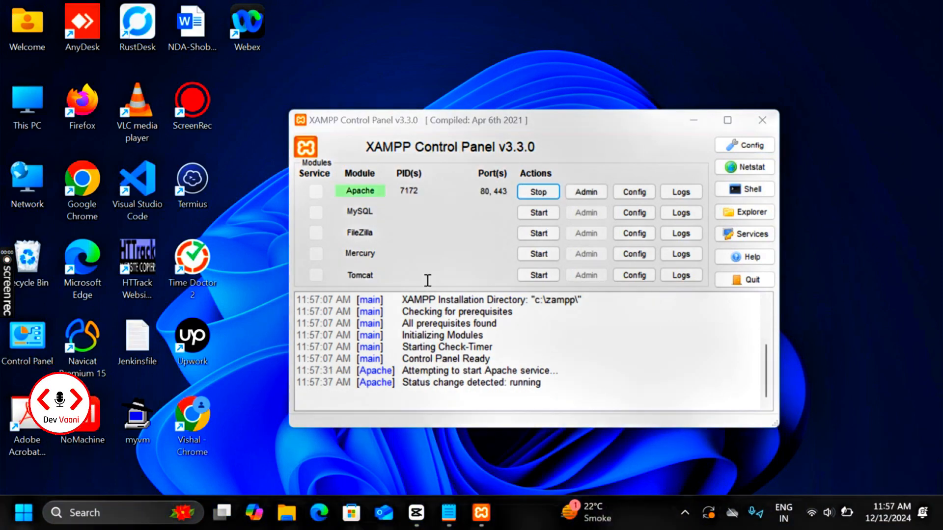
{"action": "left_click", "coordinate": [557, 213]}
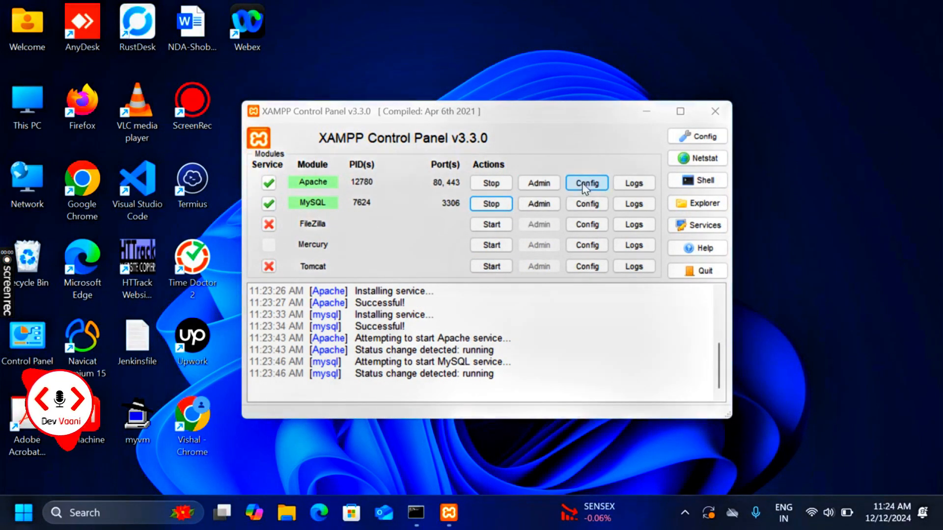
Step: Open phpMyAdmin for the MySQL module and create a database named newdb with utf8mb4_general_ci collation
{"action": "left_click", "coordinate": [543, 205]}
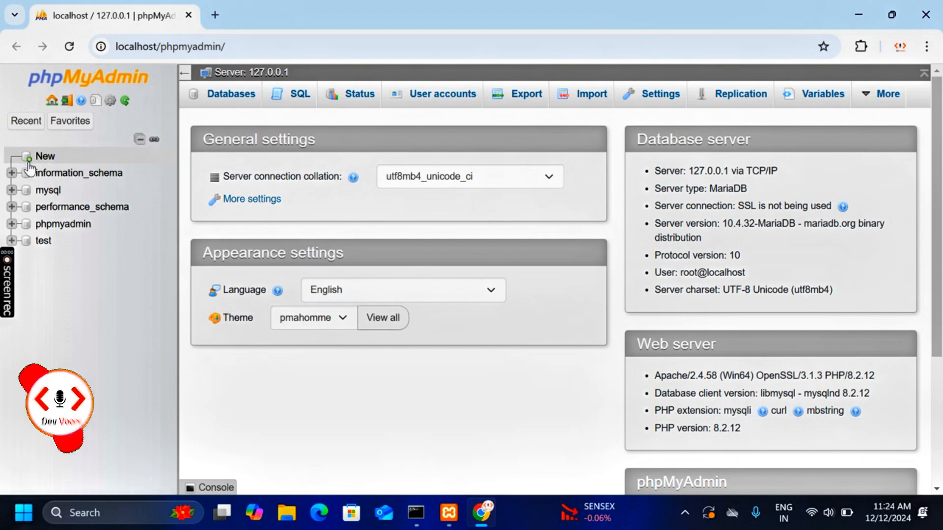
{"action": "left_click", "coordinate": [42, 157]}
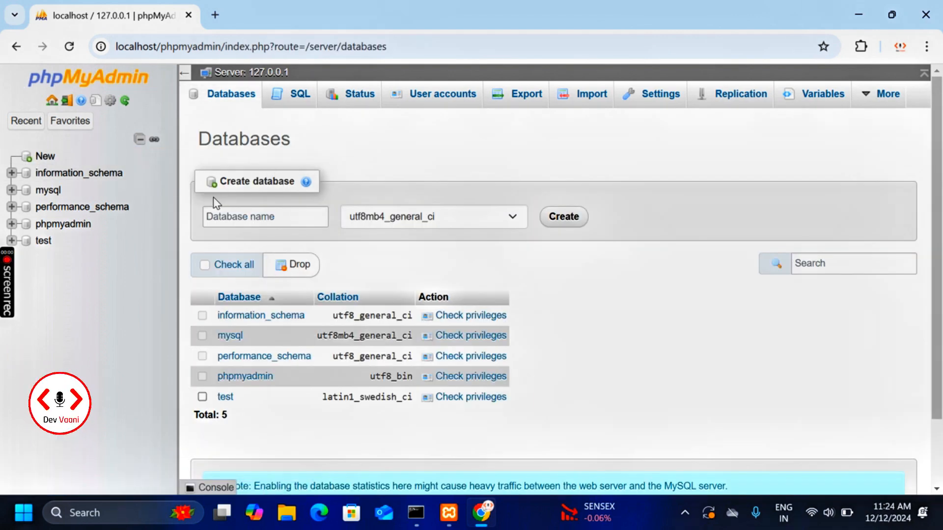
{"action": "left_click", "coordinate": [225, 210]}
{"action": "type", "text": "n"}
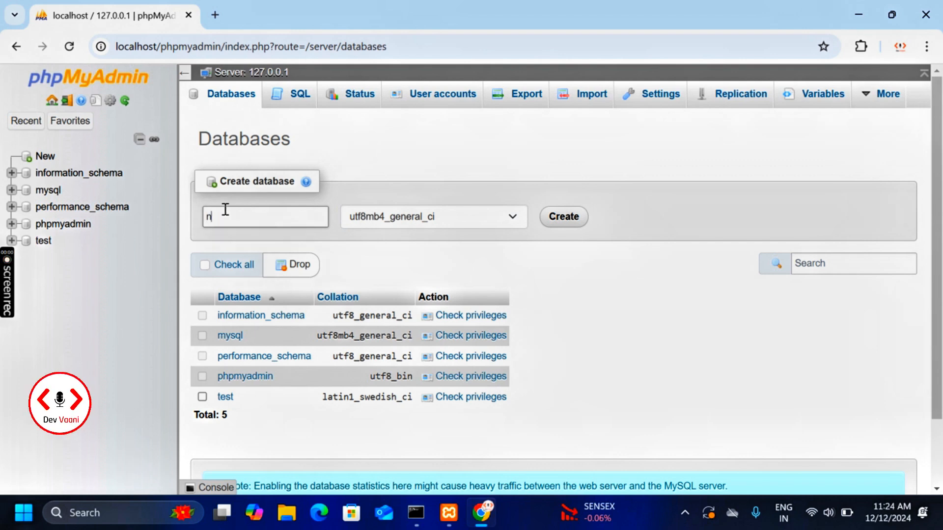
{"action": "type", "text": "ewdb"}
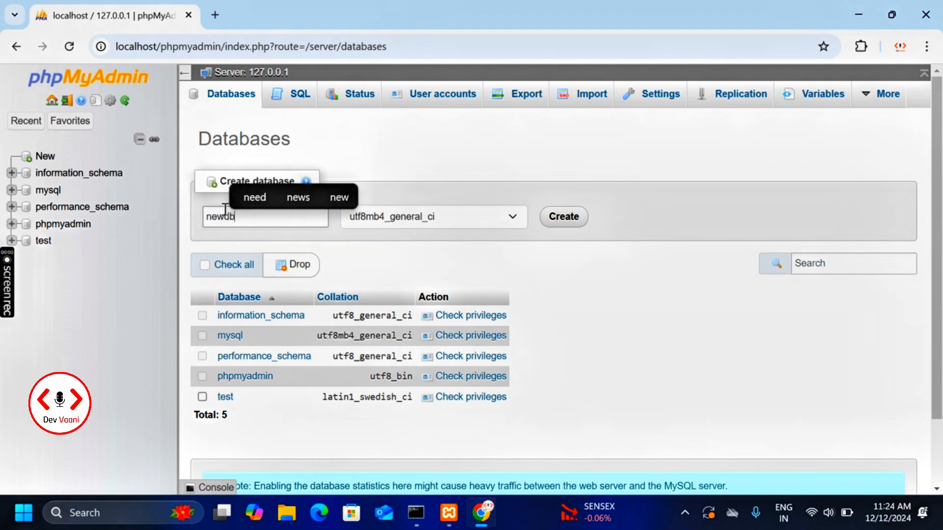
{"action": "left_click", "coordinate": [550, 221]}
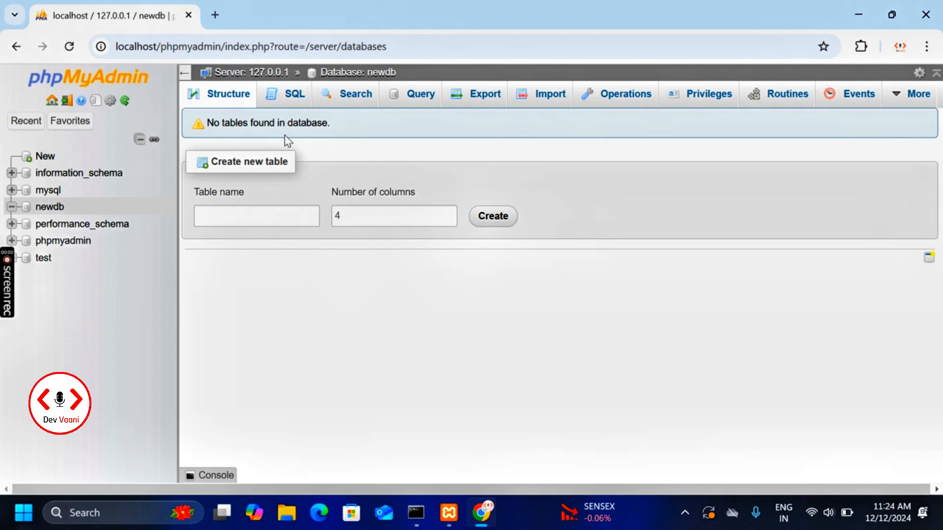
Step: Switch to File Explorer and paste the copied website folder into C:\zampp\htdocs
{"action": "key", "text": "super+e"}
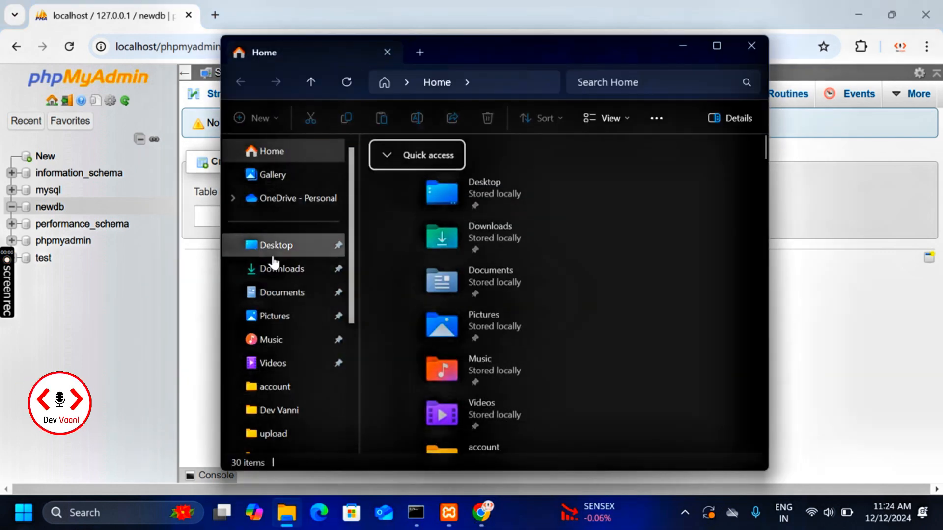
{"action": "scroll", "coordinate": [235, 392], "scroll_direction": "down", "scroll_amount": 2}
{"action": "scroll", "coordinate": [235, 393], "scroll_direction": "down", "scroll_amount": 2}
{"action": "left_click", "coordinate": [253, 362]}
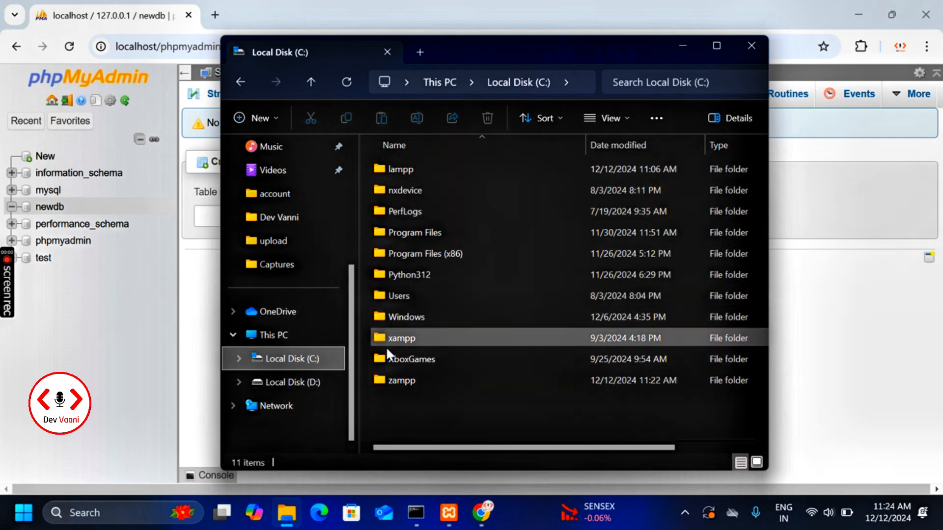
{"action": "left_click", "coordinate": [395, 374]}
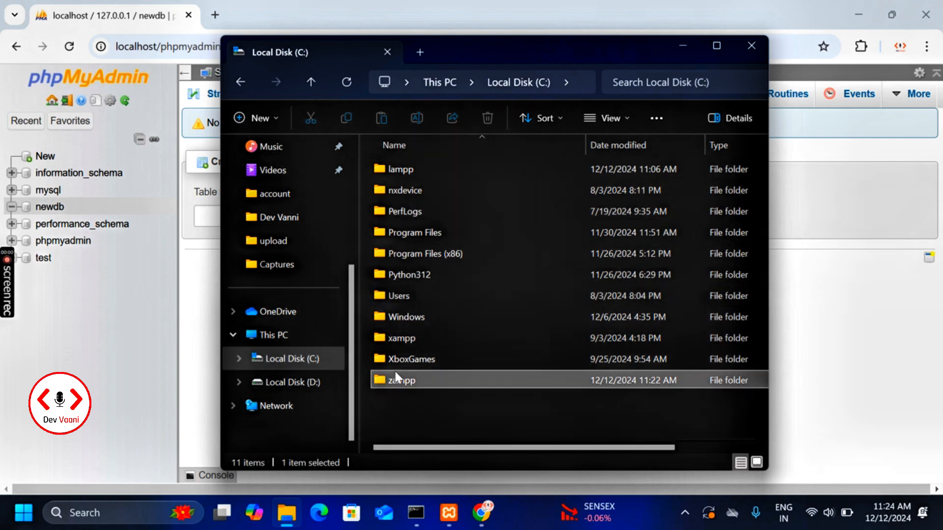
{"action": "double_click", "coordinate": [422, 375]}
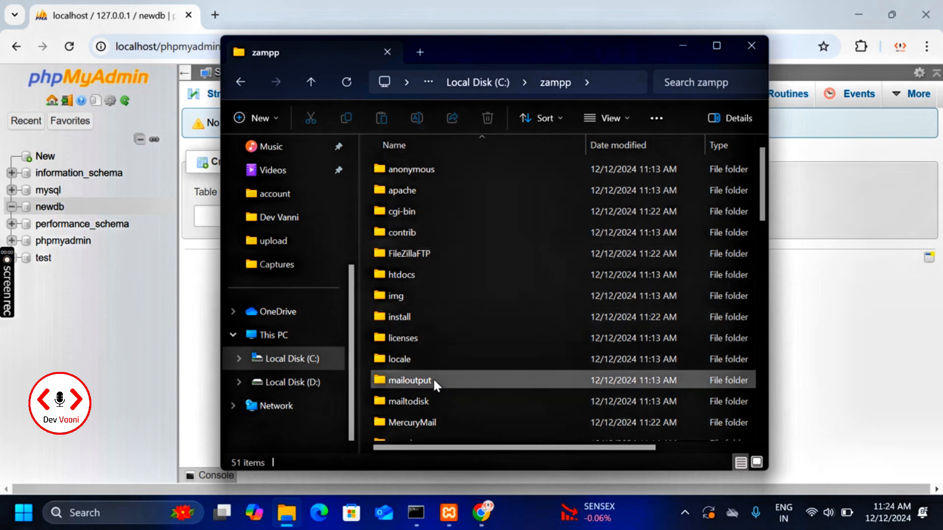
{"action": "scroll", "coordinate": [432, 379], "scroll_direction": "down", "scroll_amount": 2}
{"action": "scroll", "coordinate": [432, 379], "scroll_direction": "up", "scroll_amount": 2}
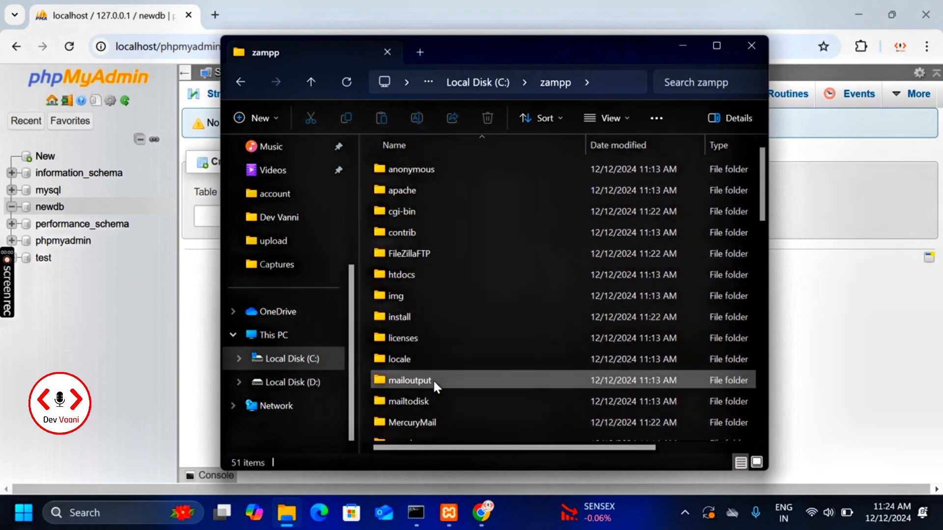
{"action": "double_click", "coordinate": [421, 276]}
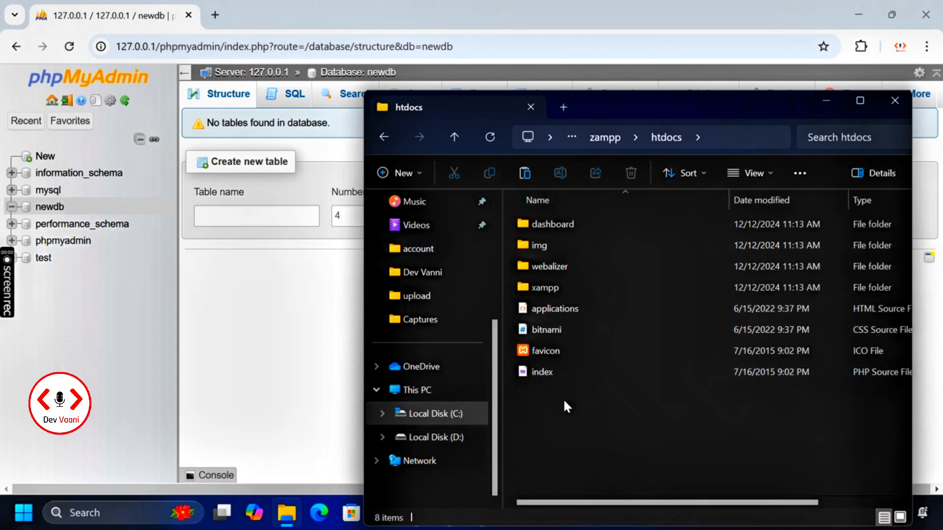
{"action": "key", "text": "ctrl+v"}
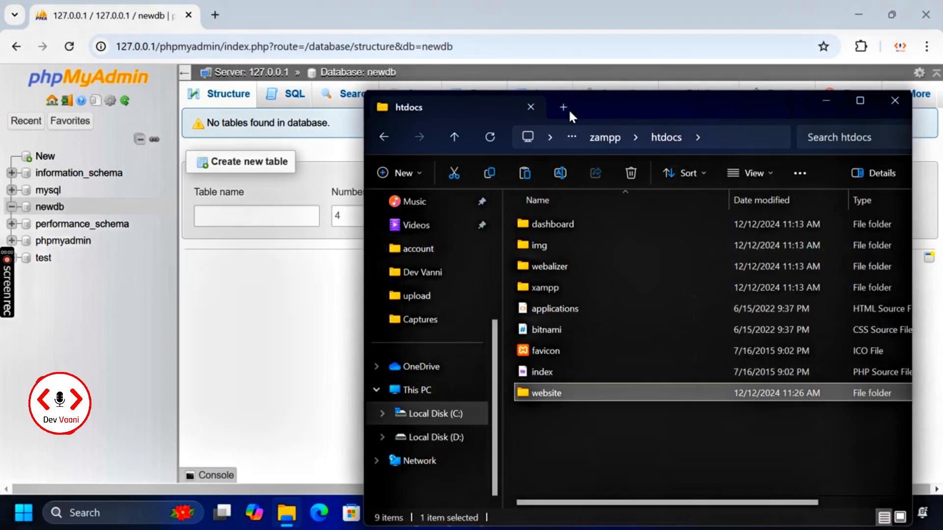
{"action": "left_click_drag", "start_coordinate": [582, 105], "coordinate": [437, 125]}
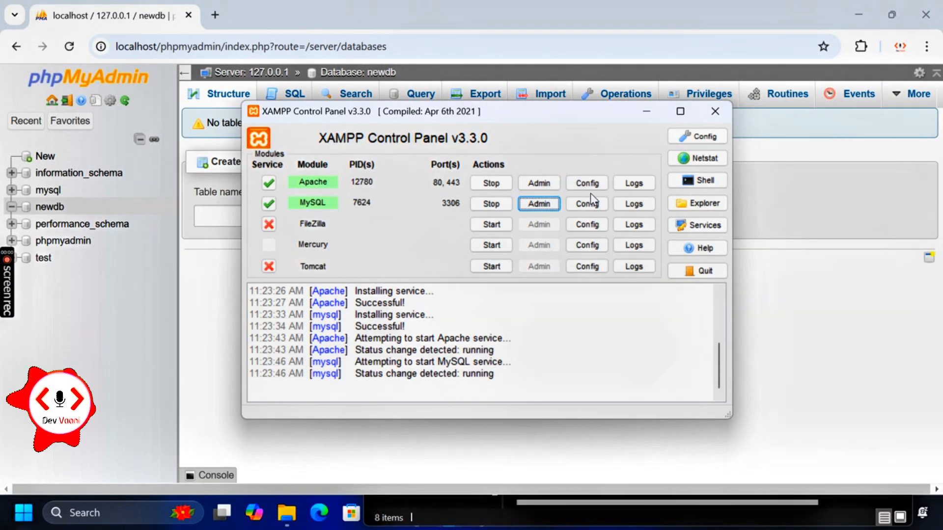
Step: Open the MySQL configuration file my.ini from the control panel, examine its client port, socket and bind-address settings, and close it
{"action": "left_click", "coordinate": [588, 208]}
{"action": "left_click", "coordinate": [614, 212]}
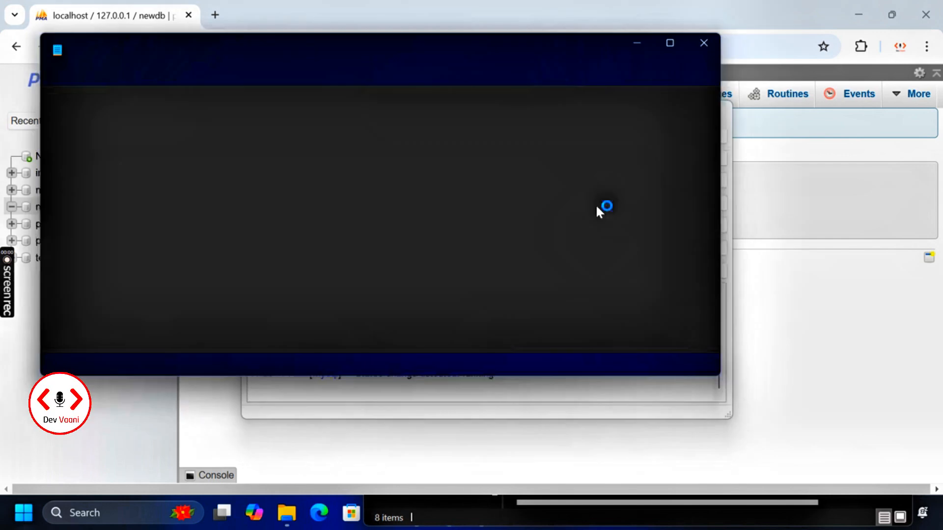
{"action": "scroll", "coordinate": [591, 190], "scroll_direction": "down", "scroll_amount": 2}
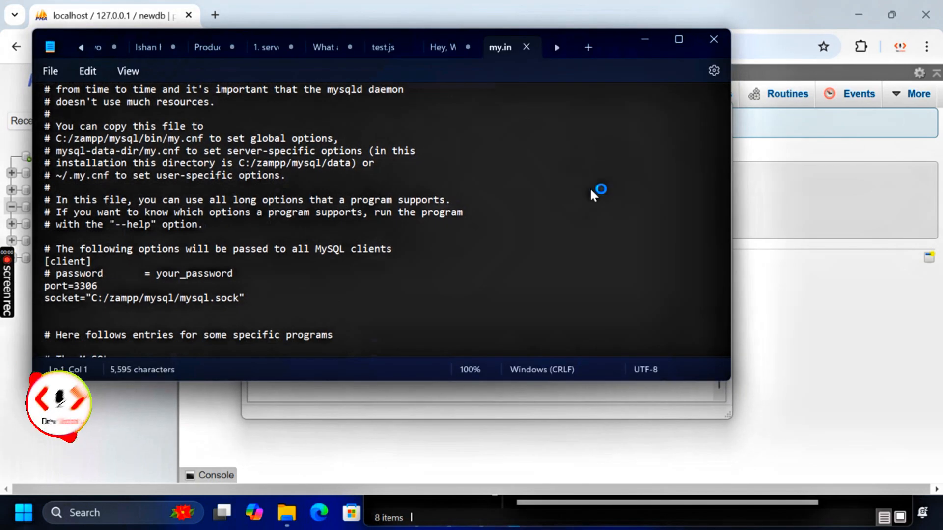
{"action": "scroll", "coordinate": [589, 192], "scroll_direction": "down", "scroll_amount": 1}
{"action": "double_click", "coordinate": [107, 251]}
{"action": "left_click", "coordinate": [339, 263]}
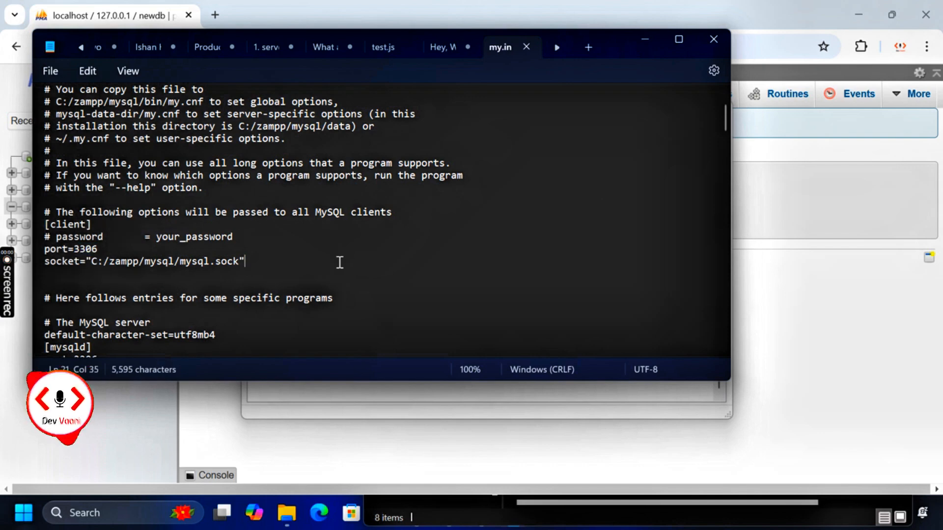
{"action": "scroll", "coordinate": [340, 263], "scroll_direction": "down", "scroll_amount": 13}
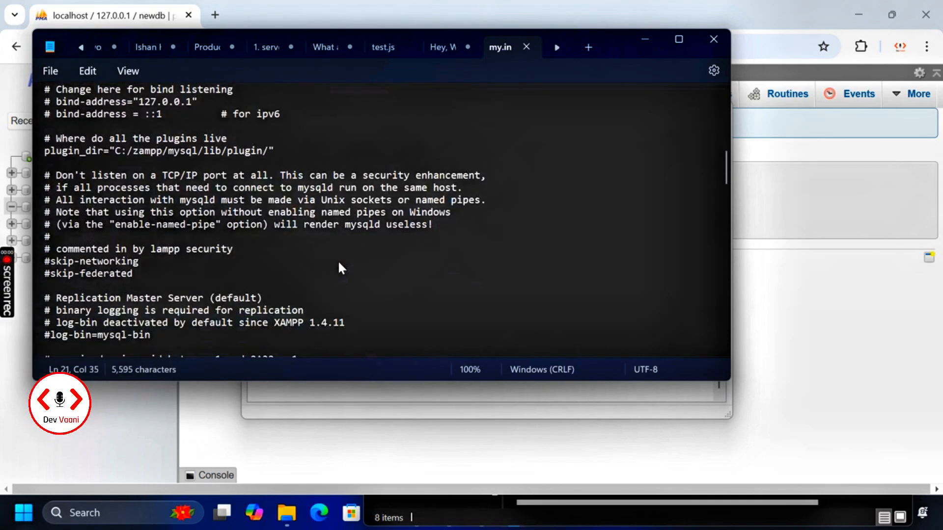
{"action": "left_click_drag", "start_coordinate": [139, 102], "coordinate": [214, 97]}
{"action": "left_click", "coordinate": [192, 114]}
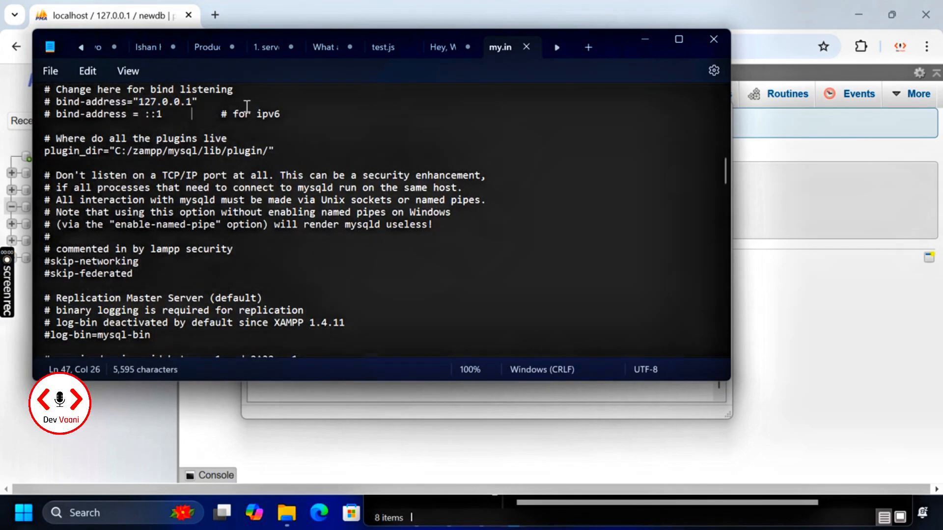
{"action": "left_click", "coordinate": [714, 39]}
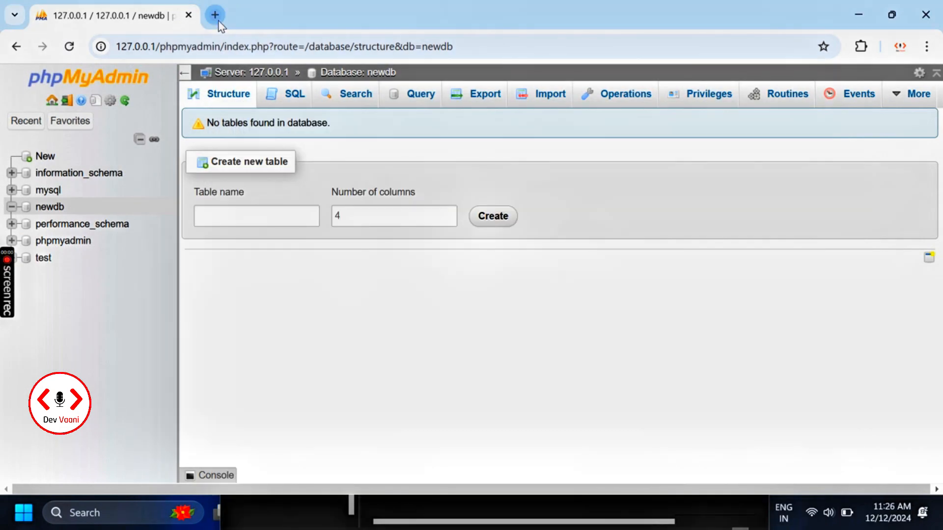
Step: Load the website folder from the local server in a new browser tab at 127.0.0.1//myweb/
{"action": "left_click", "coordinate": [219, 21]}
{"action": "type", "text": "127.0"}
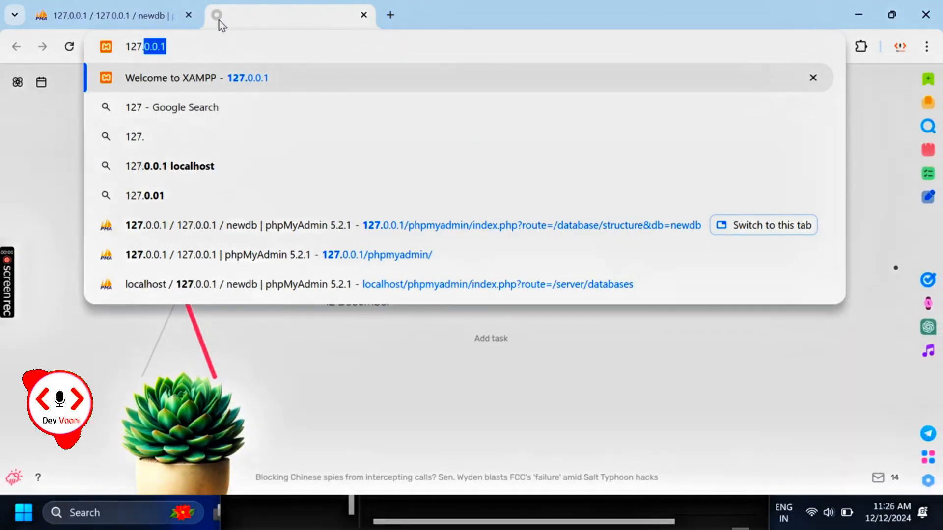
{"action": "type", "text": ".0."}
{"action": "type", "text": "1/"}
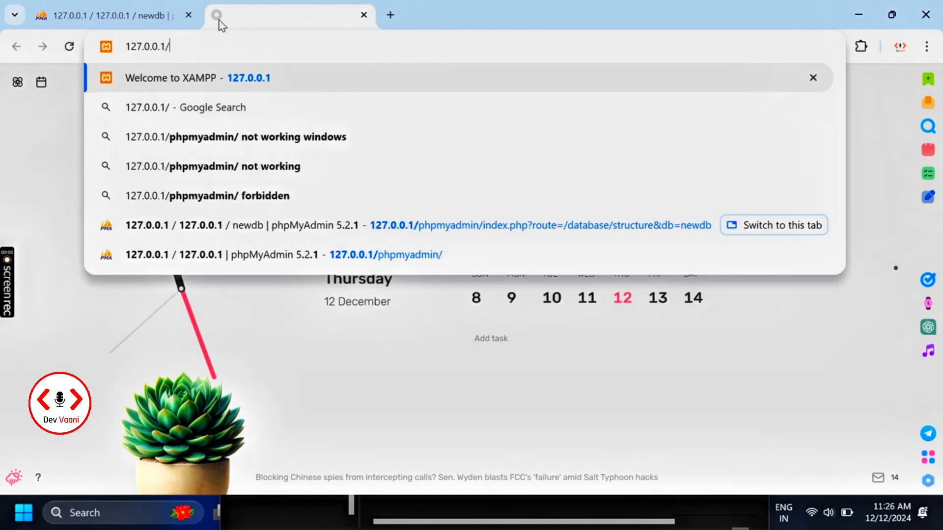
{"action": "type", "text": "eb"}
{"action": "key", "text": "Return"}
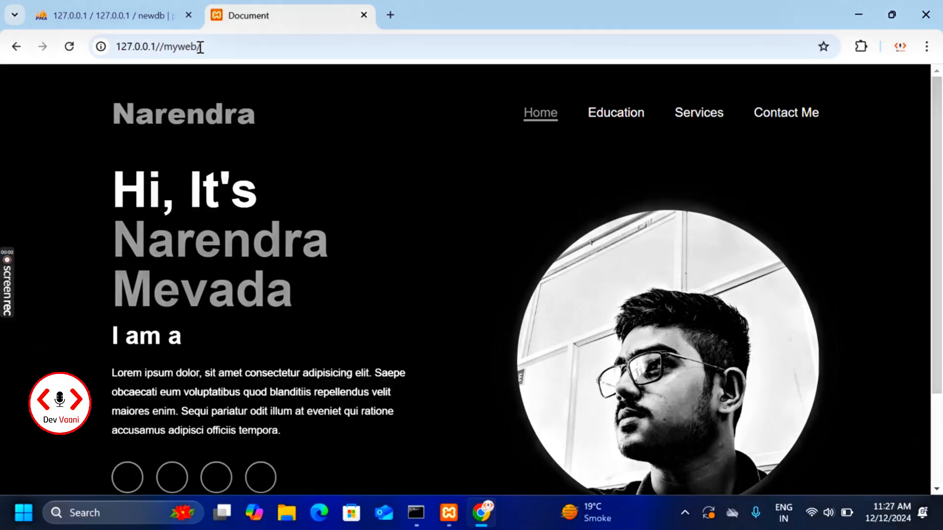
Step: Correct the page address to 127.0.0.1/myweb/ with a single slash and look over the loaded website
{"action": "left_click", "coordinate": [163, 50]}
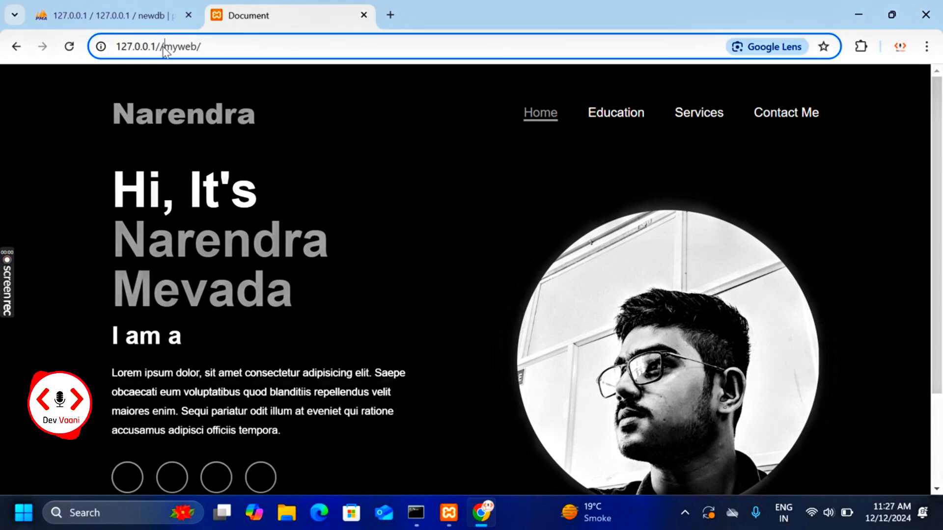
{"action": "left_click", "coordinate": [162, 49]}
{"action": "key", "text": "BackSpace"}
{"action": "key", "text": "Return"}
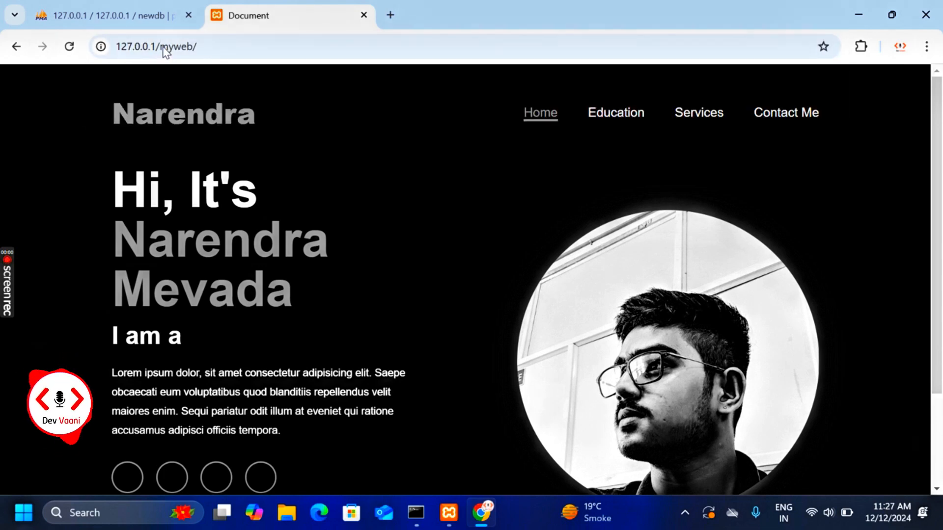
{"action": "scroll", "coordinate": [143, 205], "scroll_direction": "down", "scroll_amount": 3}
{"action": "scroll", "coordinate": [142, 205], "scroll_direction": "up", "scroll_amount": 2}
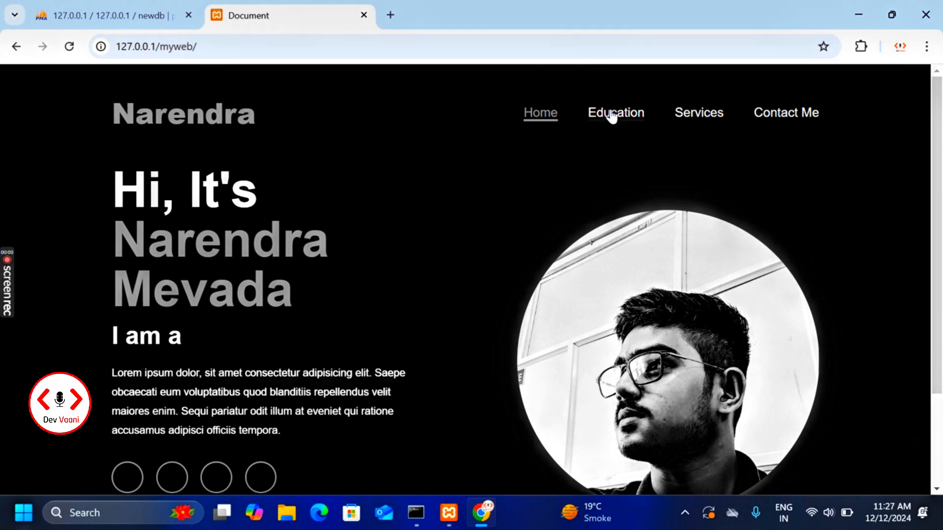
{"action": "scroll", "coordinate": [626, 227], "scroll_direction": "down", "scroll_amount": 2}
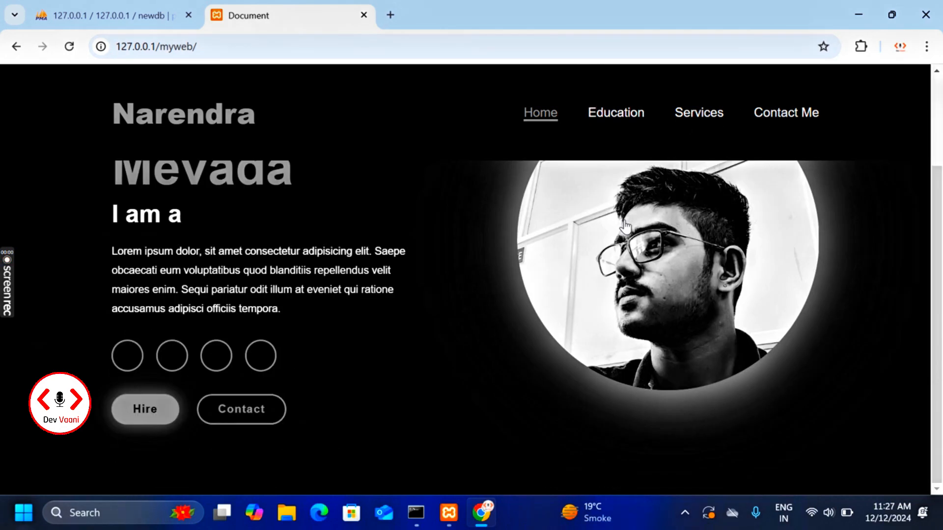
{"action": "scroll", "coordinate": [626, 227], "scroll_direction": "up", "scroll_amount": 2}
{"action": "scroll", "coordinate": [625, 227], "scroll_direction": "down", "scroll_amount": 2}
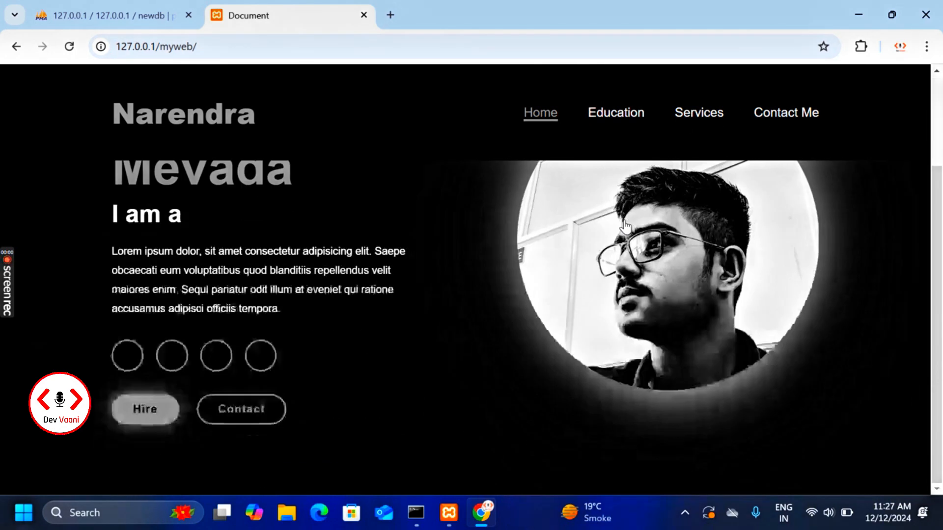
{"action": "scroll", "coordinate": [625, 226], "scroll_direction": "up", "scroll_amount": 2}
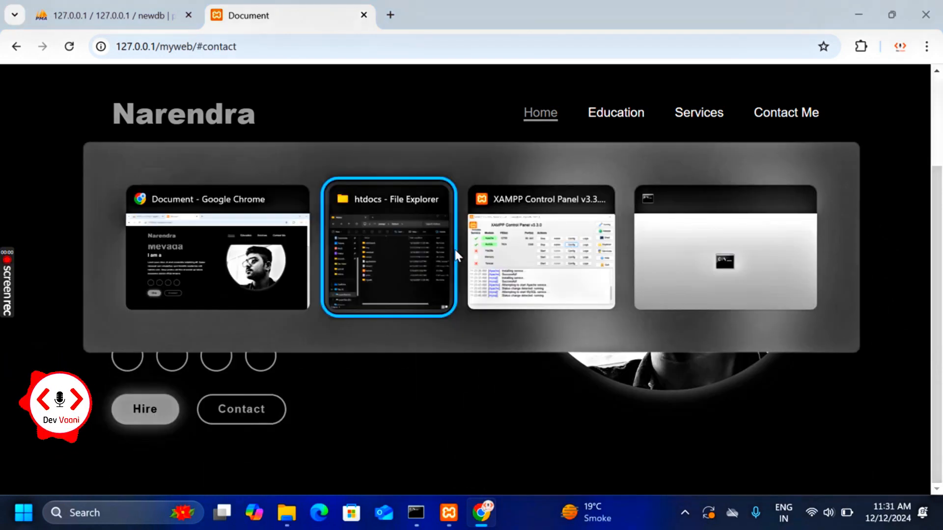
Step: Switch to the XAMPP Control Panel and stop the MySQL and Apache modules
{"action": "key", "text": "alt+Tab"}
{"action": "key", "text": "alt+Tab"}
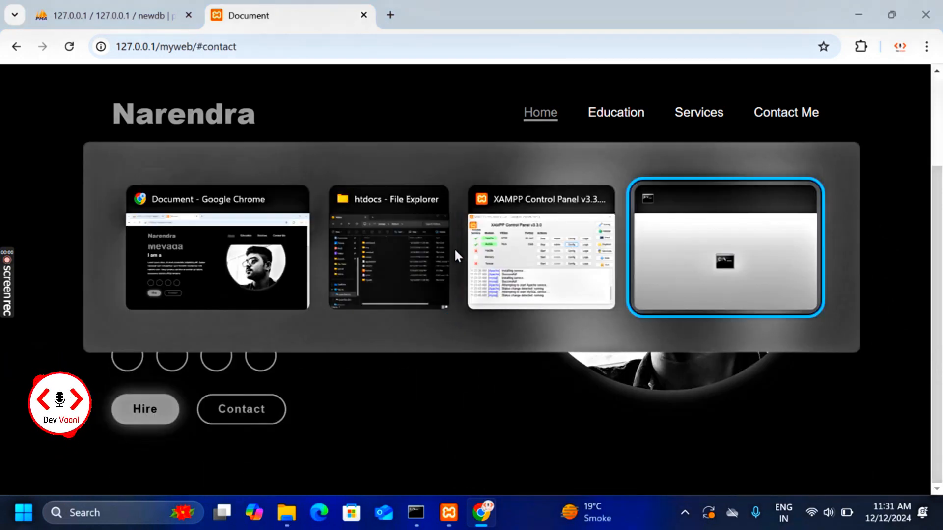
{"action": "key", "text": "alt+Tab"}
{"action": "key", "text": "alt+Tab"}
{"action": "key", "text": "alt+Tab"}
{"action": "scroll", "coordinate": [438, 310], "scroll_direction": "up", "scroll_amount": 1}
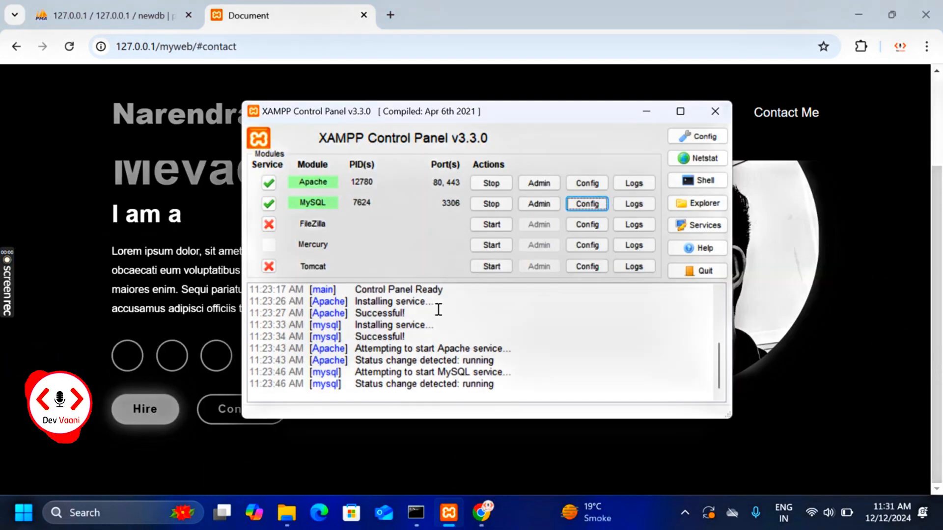
{"action": "left_click", "coordinate": [491, 203]}
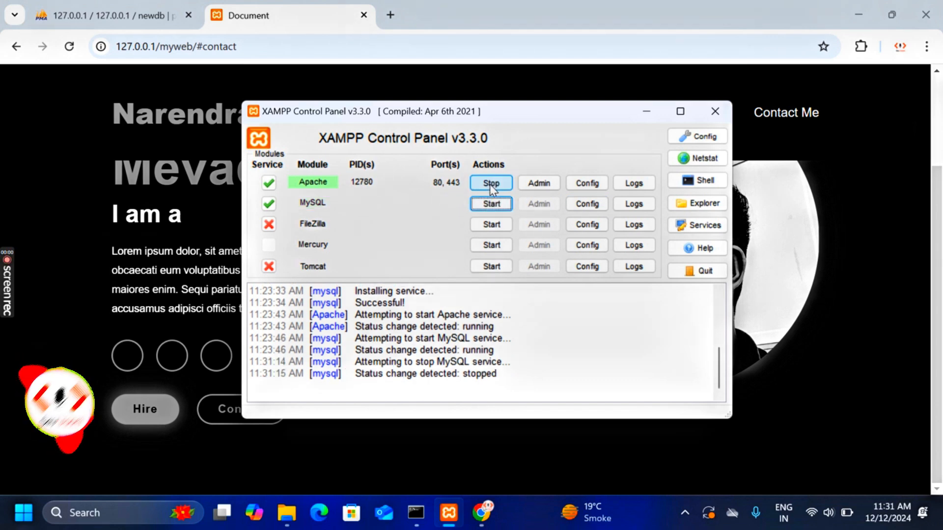
{"action": "left_click", "coordinate": [491, 184]}
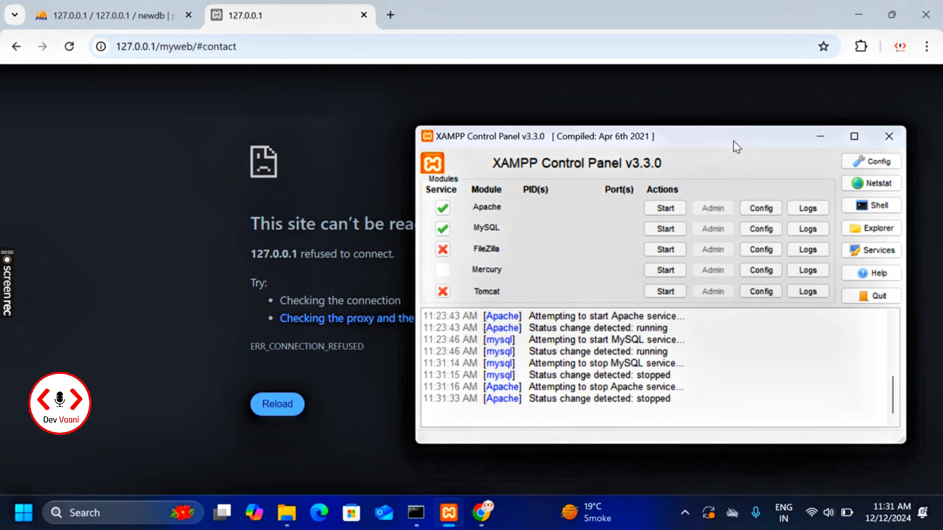
Step: Close the XAMPP Control Panel and request 127.0.0.1 in a new browser tab to check the stopped server
{"action": "left_click", "coordinate": [889, 136]}
{"action": "left_click", "coordinate": [386, 42]}
{"action": "key", "text": "ctrl+t"}
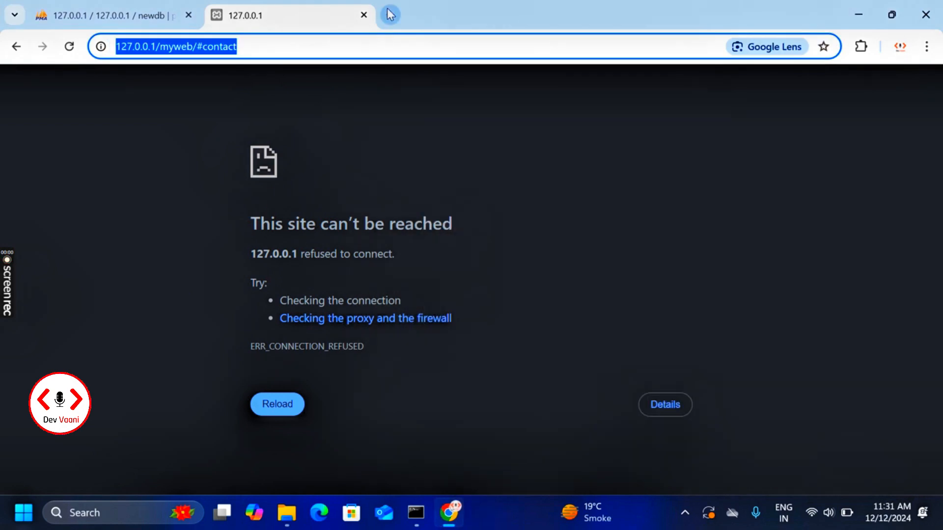
{"action": "type", "text": "127.0.0"}
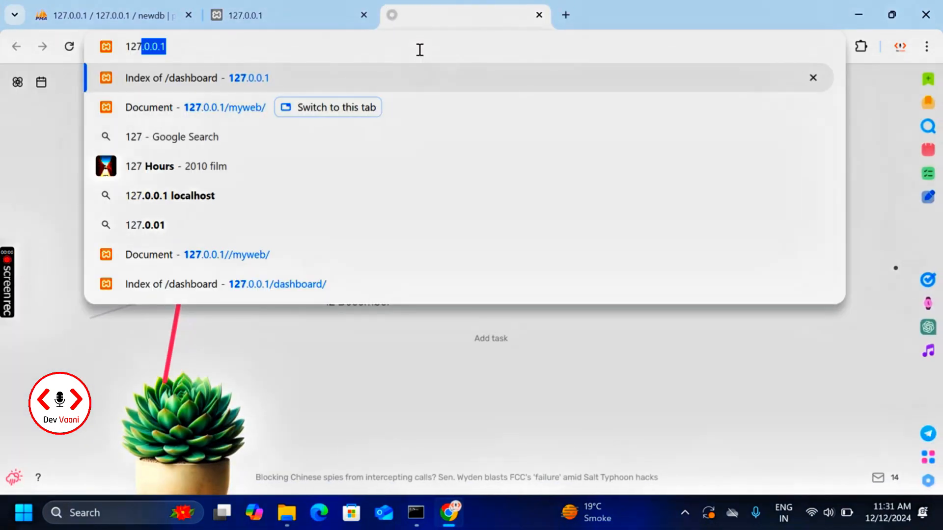
{"action": "type", "text": ".1"}
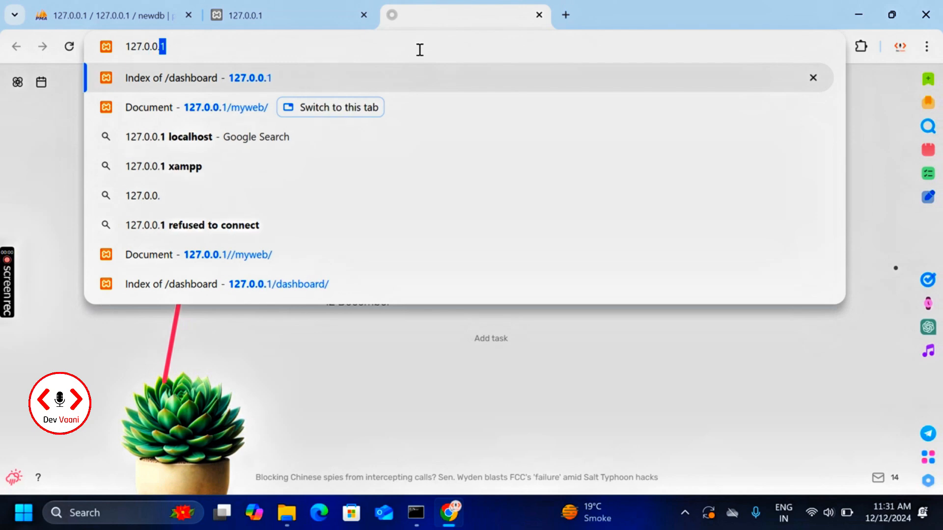
{"action": "key", "text": "Return"}
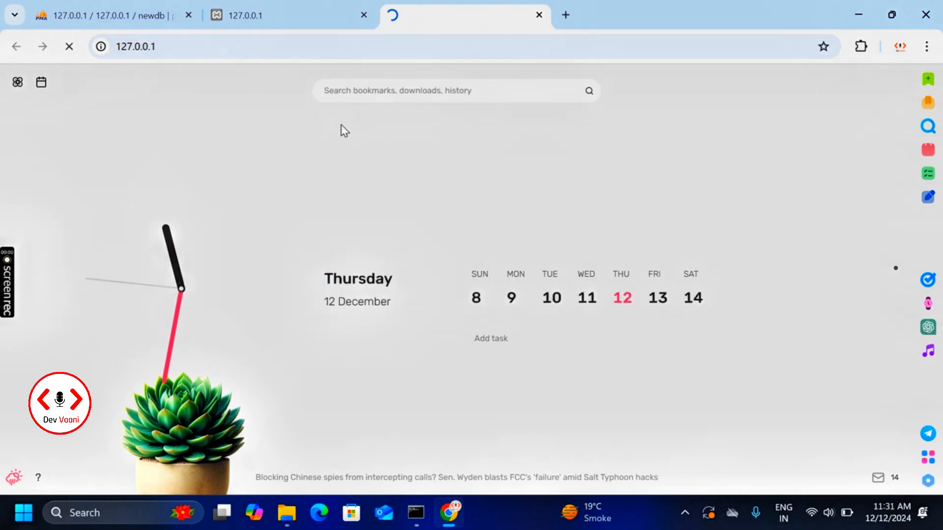